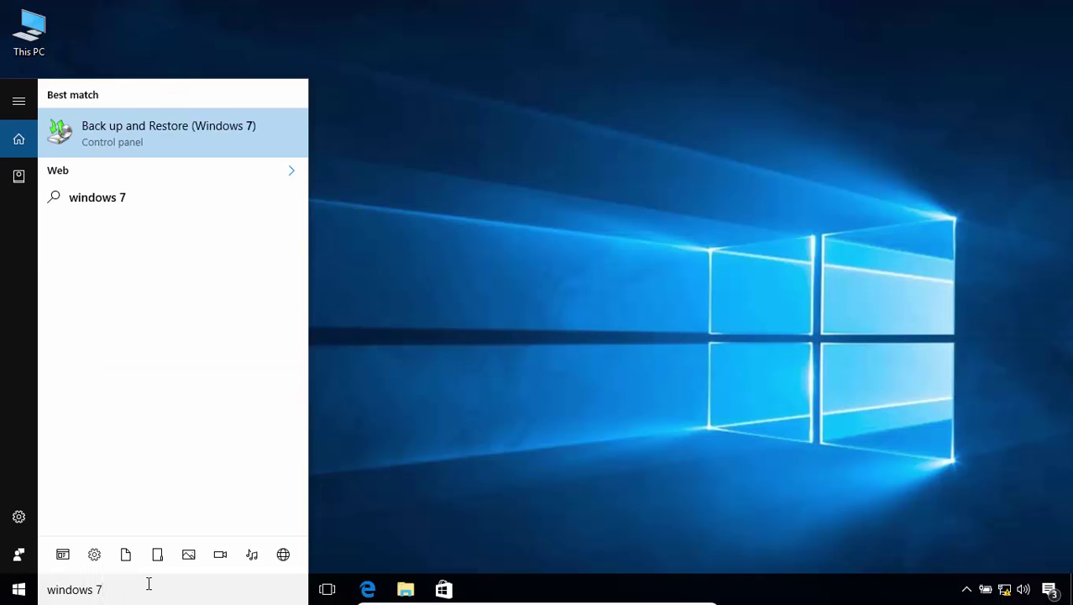
Step: Open the Back up and Restore (Windows 7) control panel from the search results
click(140, 130)
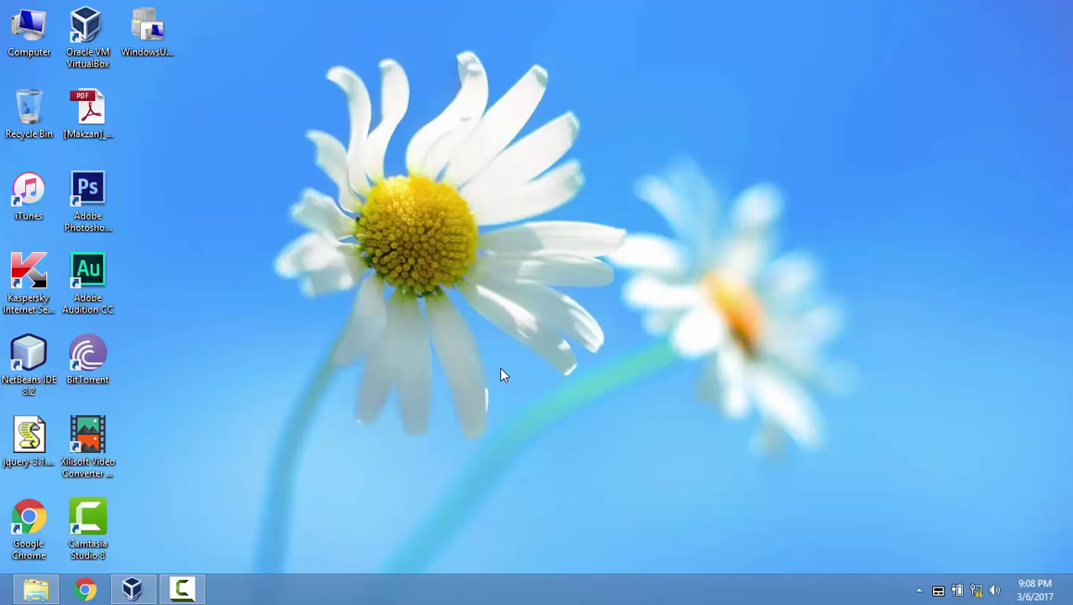
Step: On the Windows 8 computer, search the settings for "windows 7" and open Windows 7 File Recovery
key(super)
text(wi)
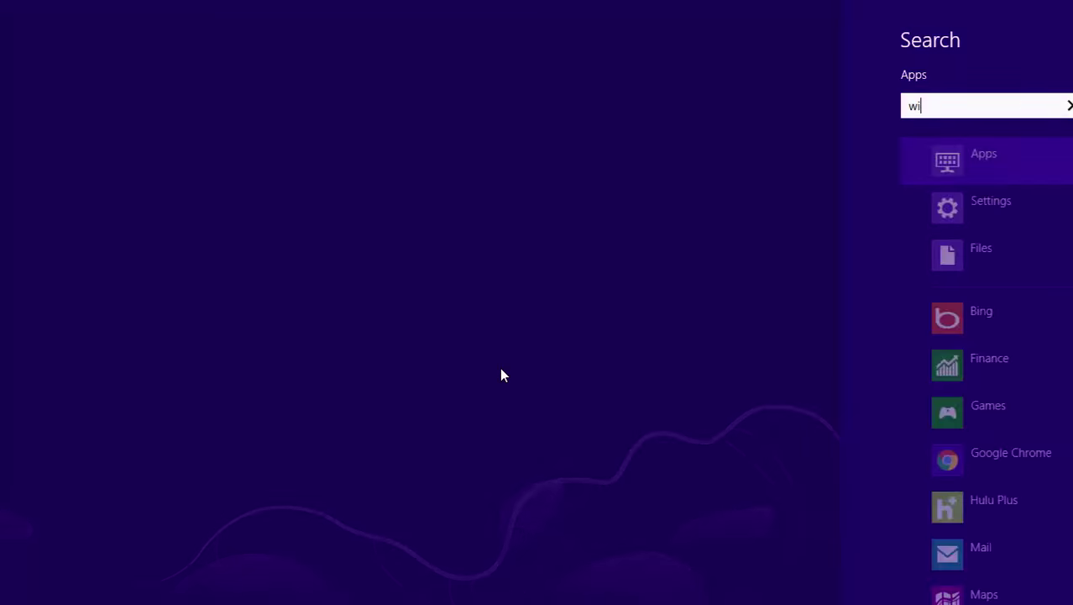
text(ndows 7)
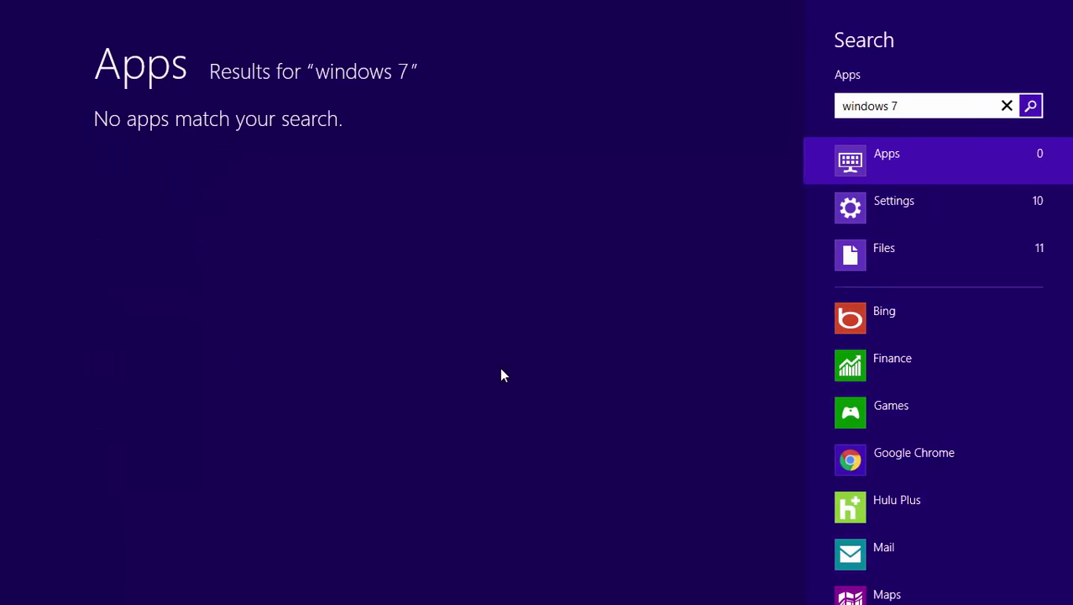
click(918, 206)
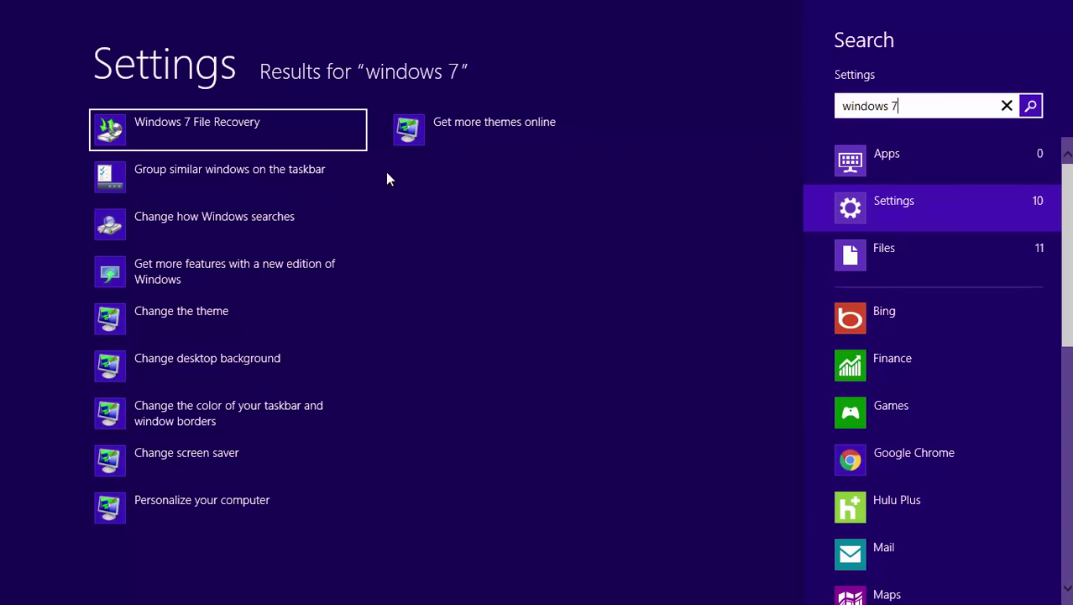
click(304, 134)
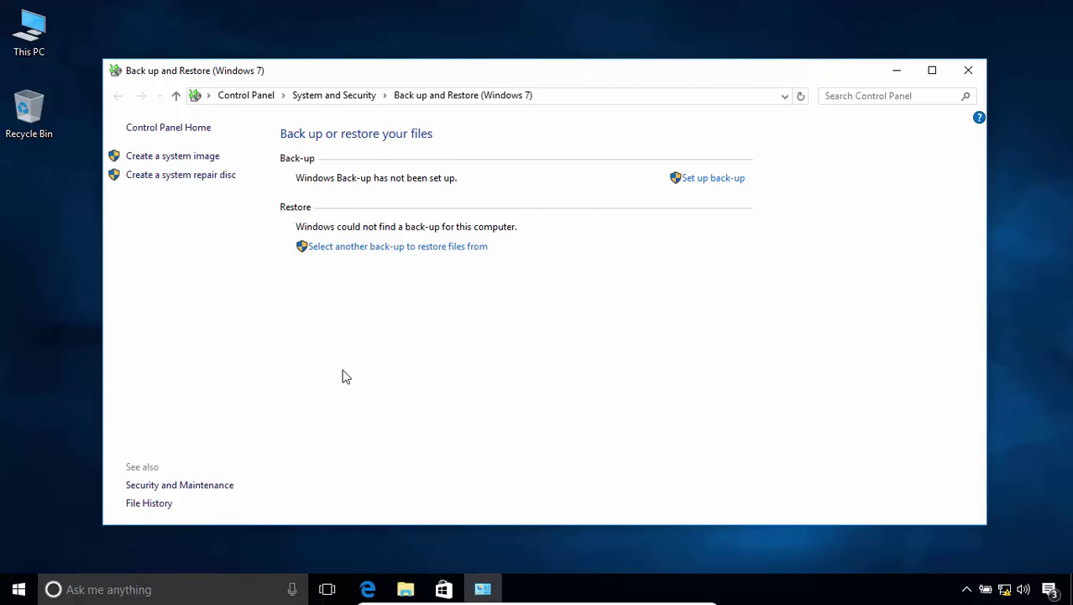
Step: Start creating a system image with the hard disk New Volume (E:) as its location, checking that drive in This PC
click(207, 158)
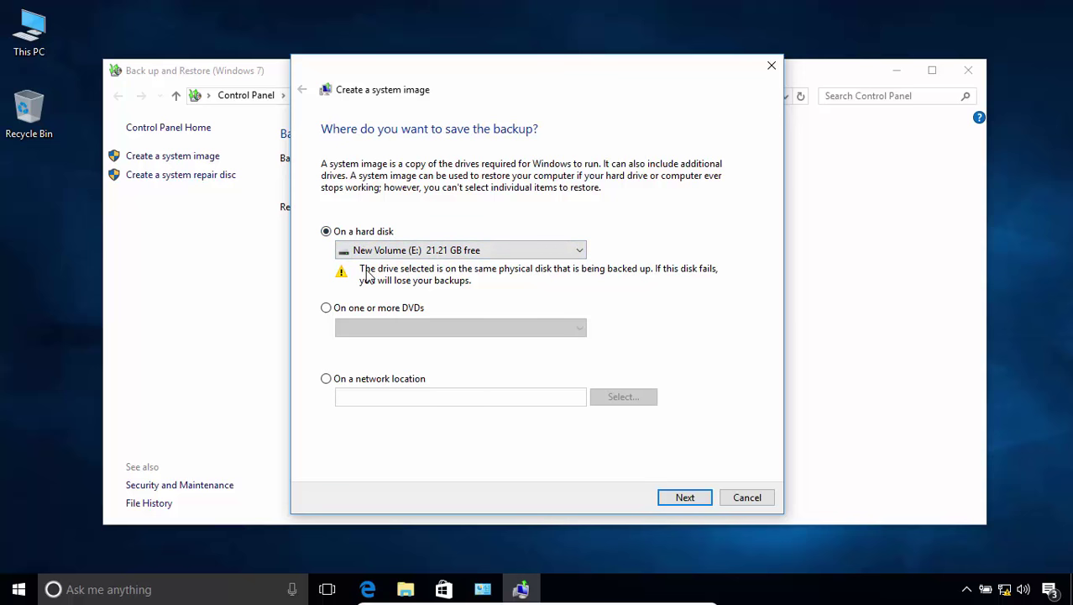
click(42, 43)
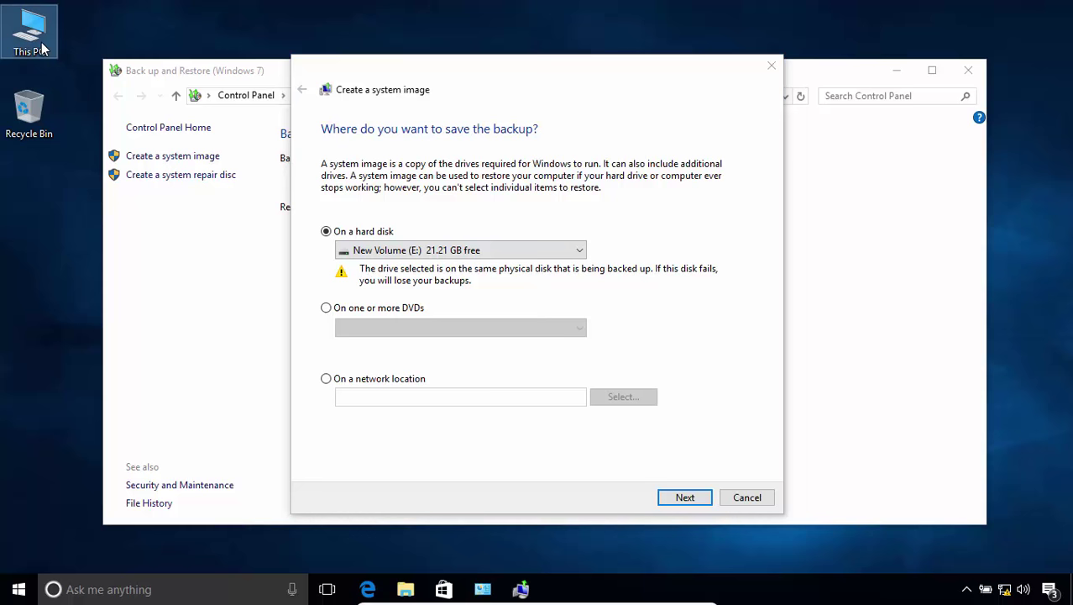
right_click(41, 42)
click(53, 52)
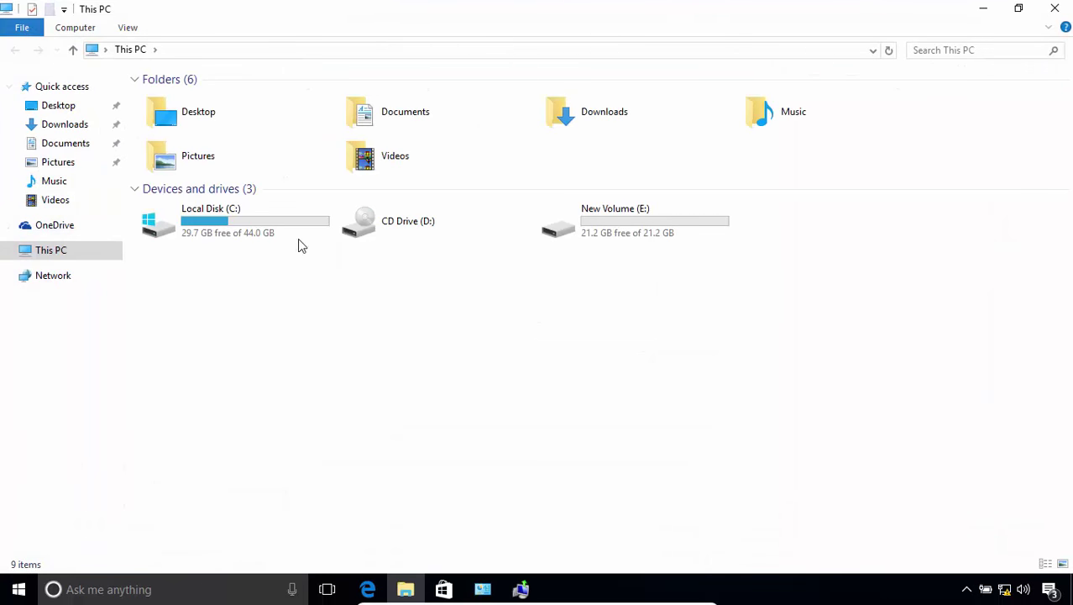
click(565, 240)
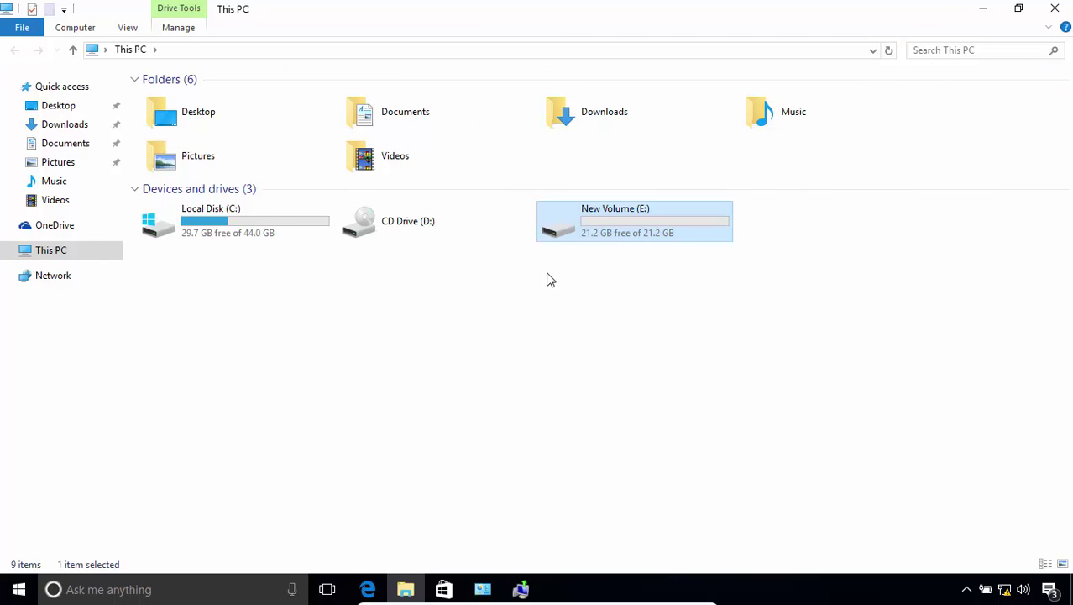
click(985, 10)
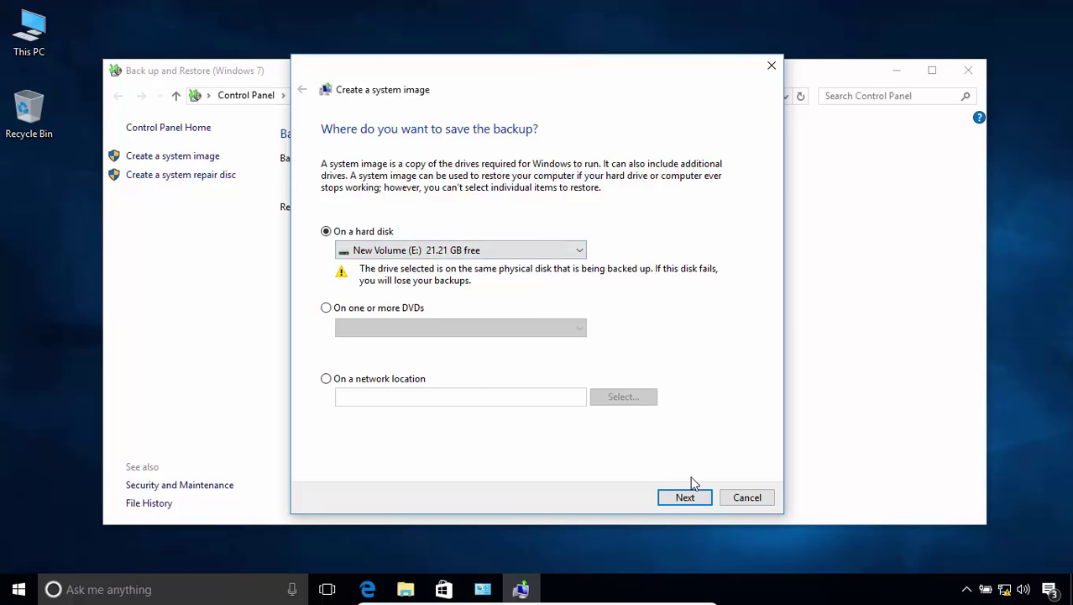
click(685, 499)
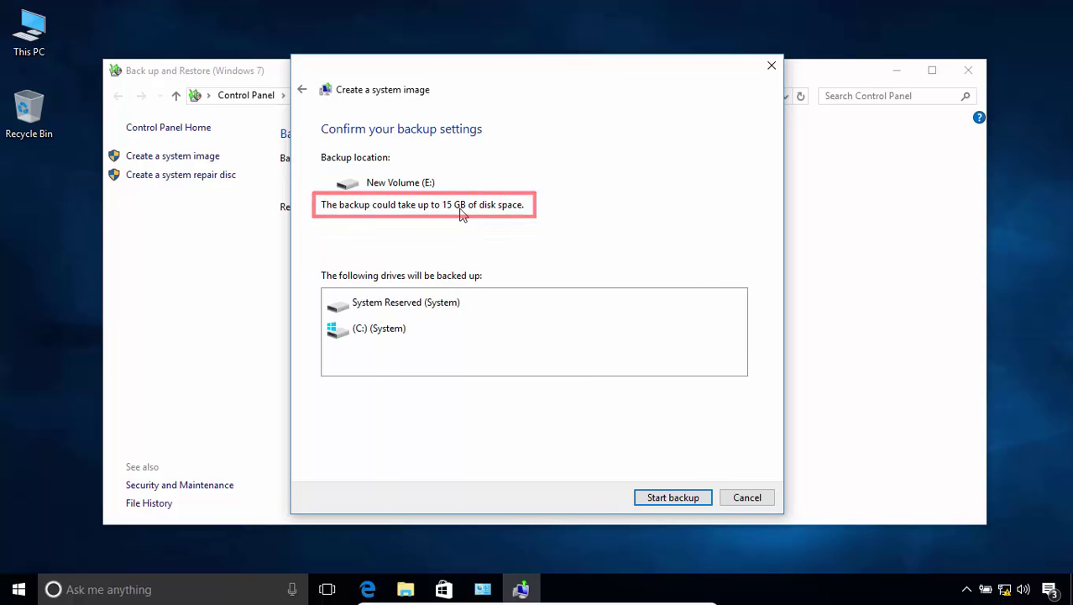
Step: Compare the free space of New Volume (E:) in This PC with the disk space the backup needs
double_click(48, 36)
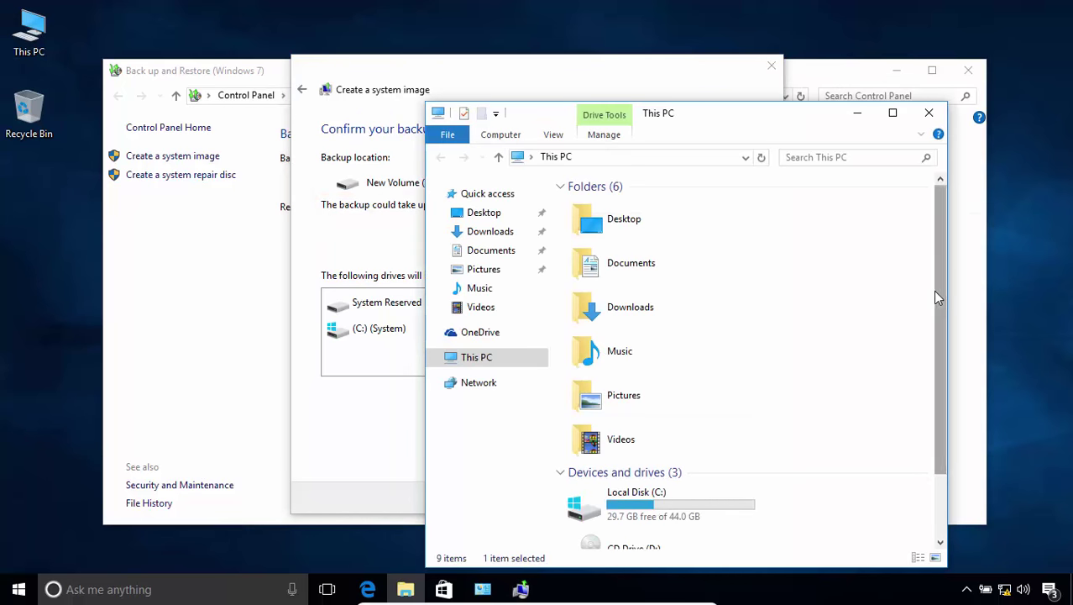
scroll(933, 289, down, 1)
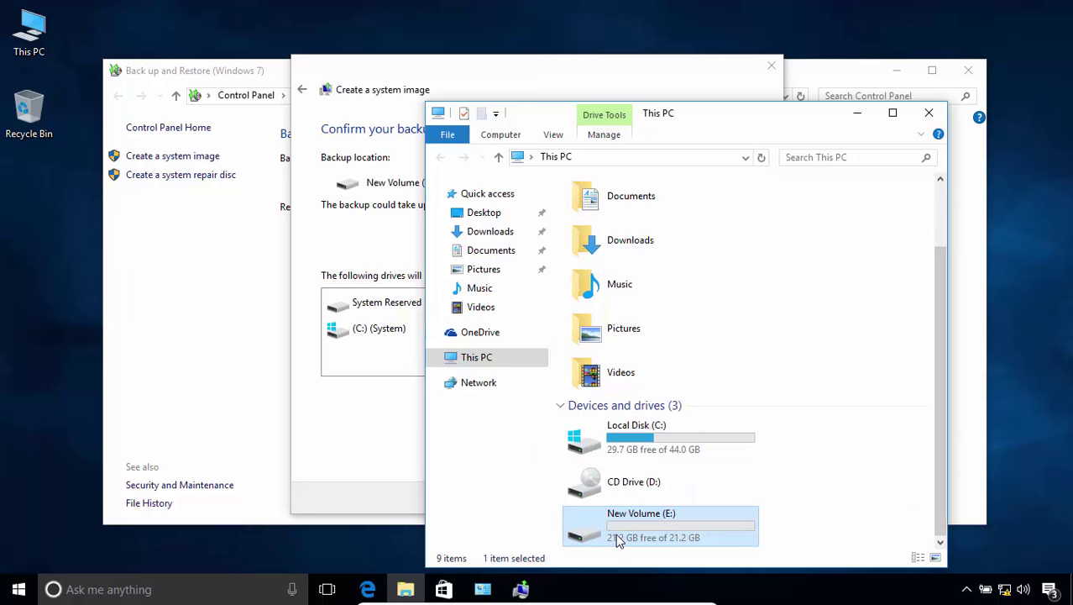
click(373, 238)
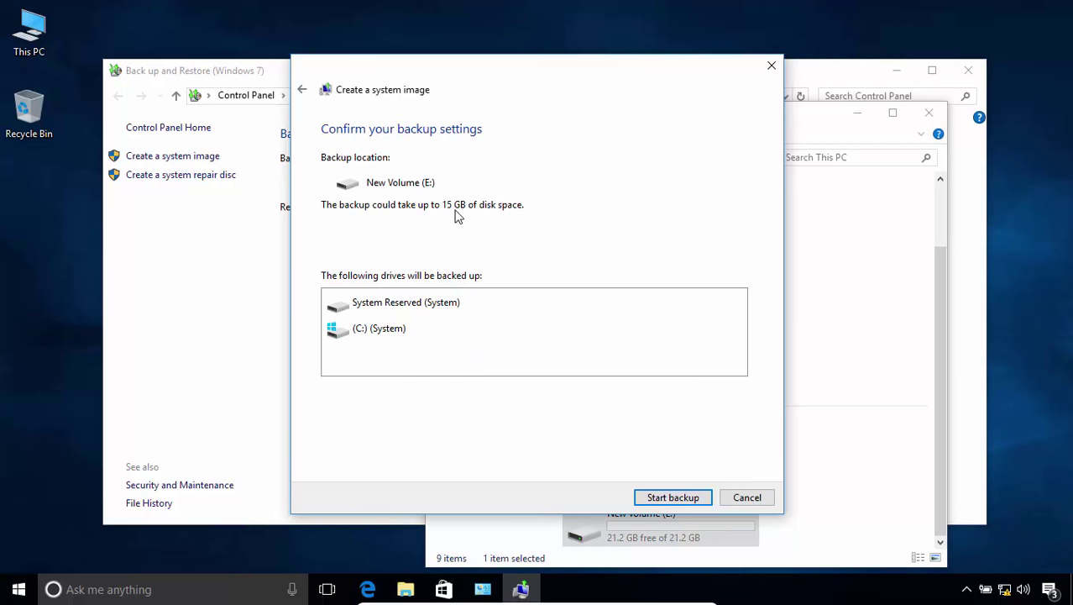
Step: Run the system image backup to New Volume (E:), decline the system repair disc, and close the backup dialog
click(690, 497)
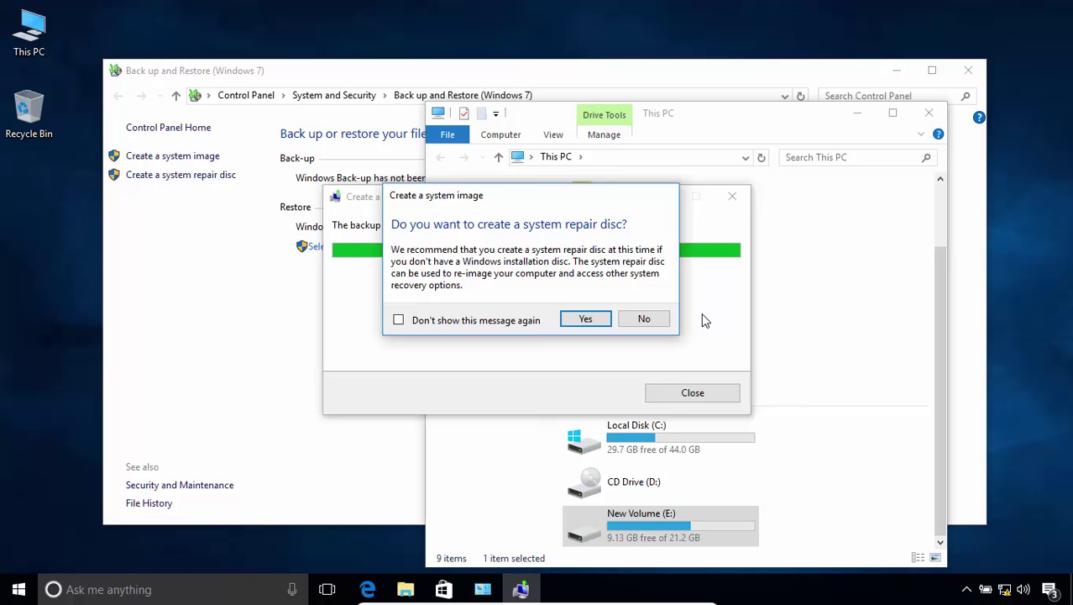
click(659, 318)
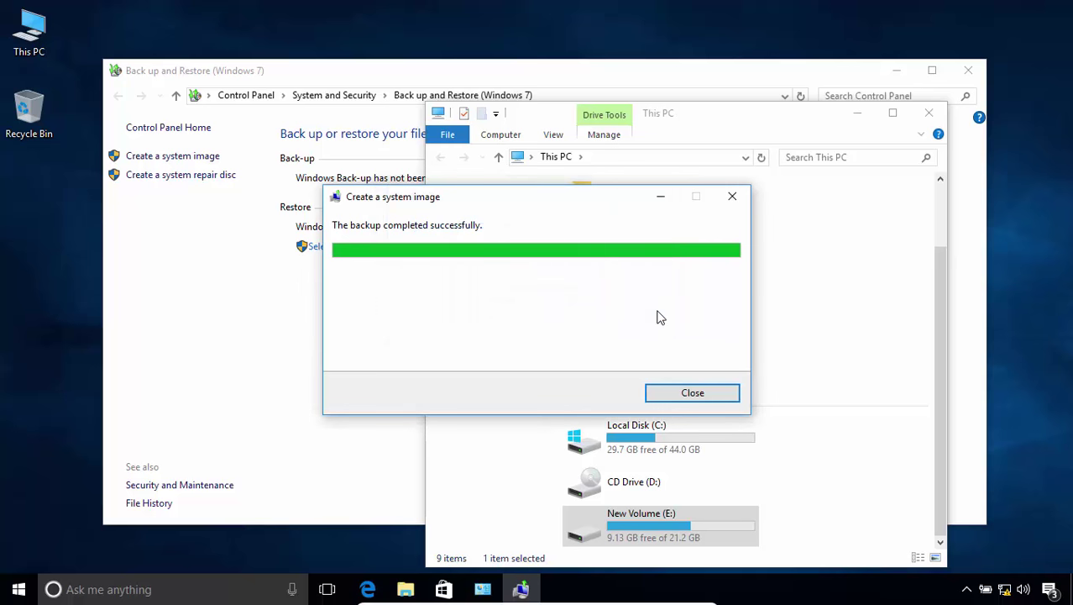
click(716, 393)
Step: Inspect the WindowsImageBackup folder on New Volume (E:), and close the This PC and Back up and Restore windows
click(892, 113)
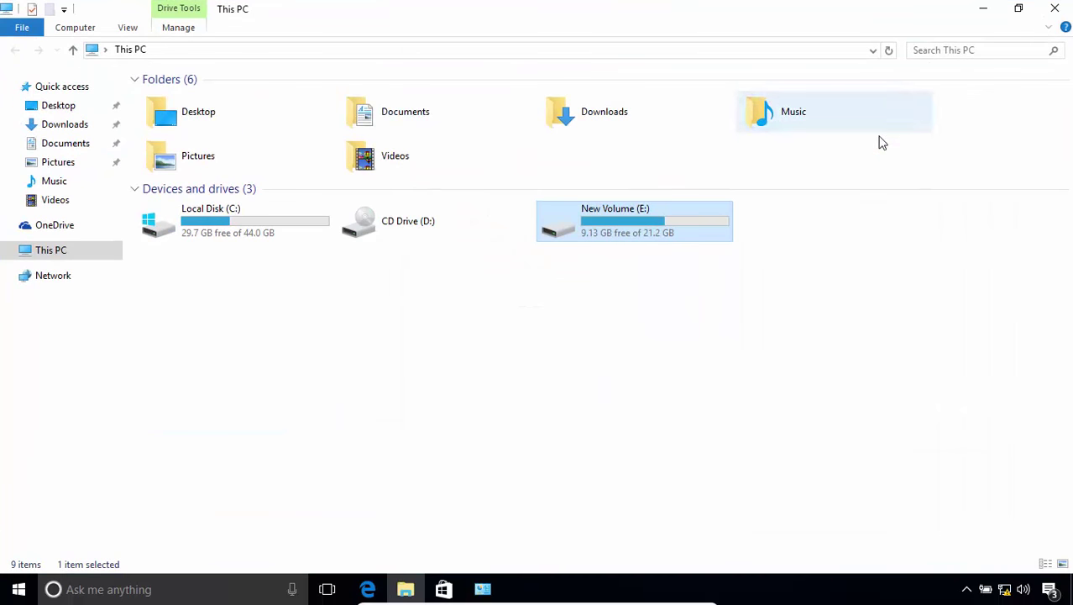
double_click(635, 226)
click(291, 99)
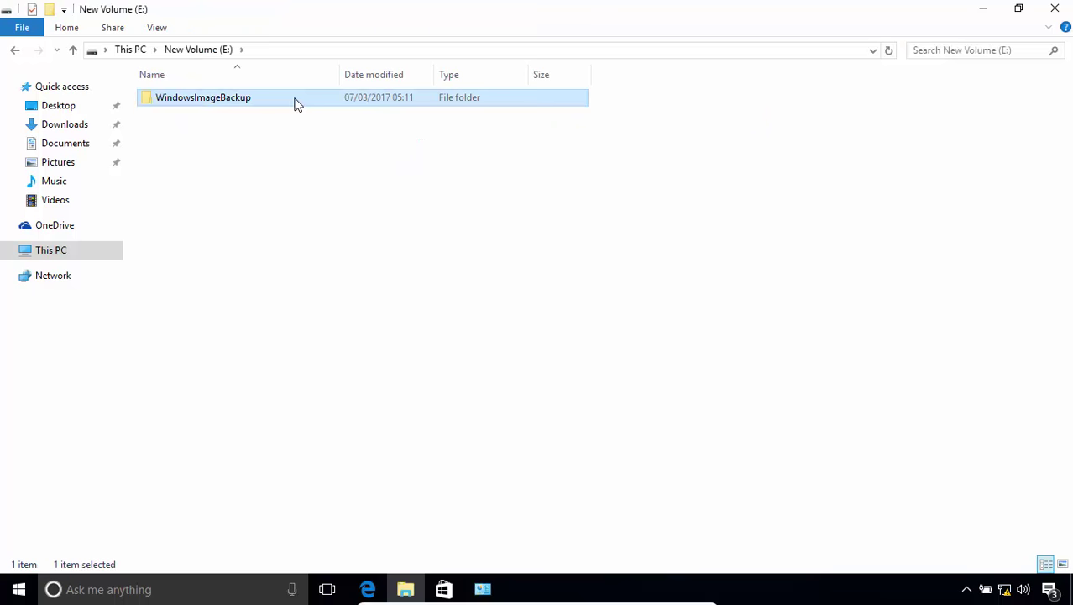
click(14, 52)
click(564, 305)
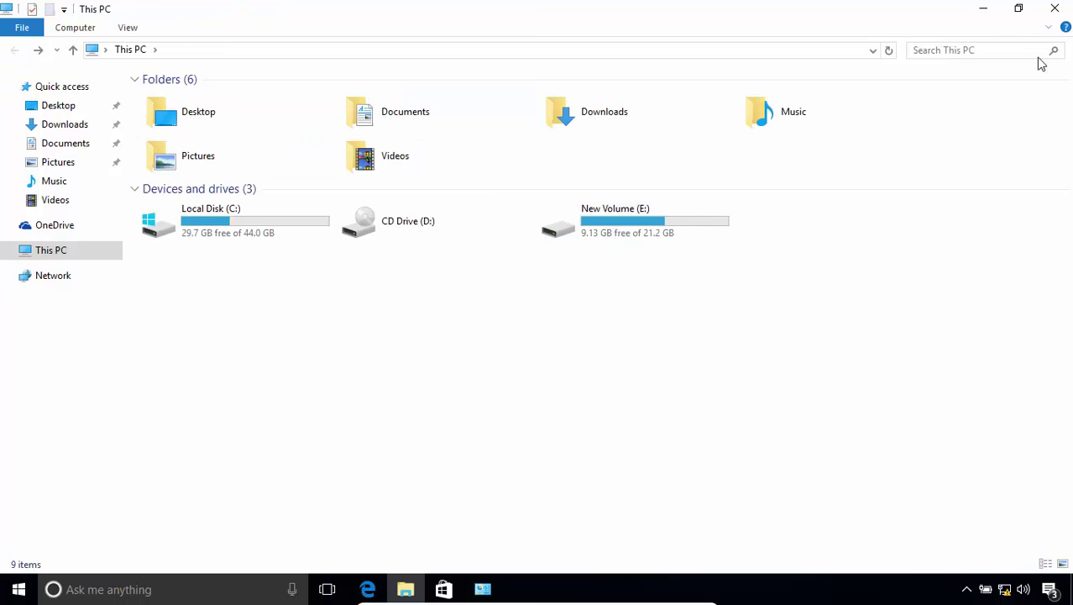
click(1055, 9)
click(968, 70)
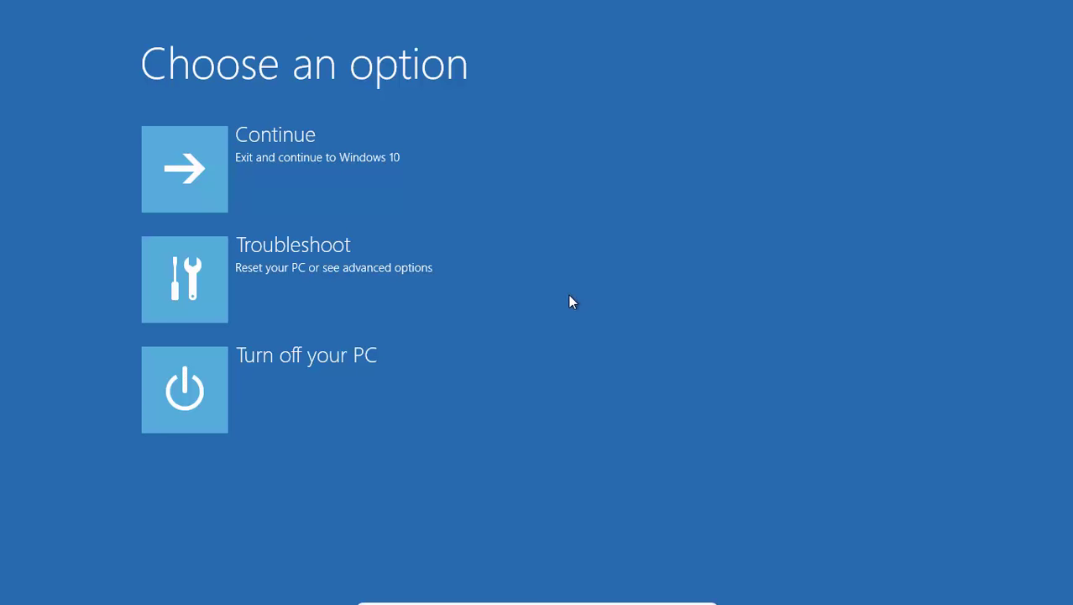
Step: Open System Image Recovery from the advanced troubleshooting options and continue with the listed user account
click(401, 276)
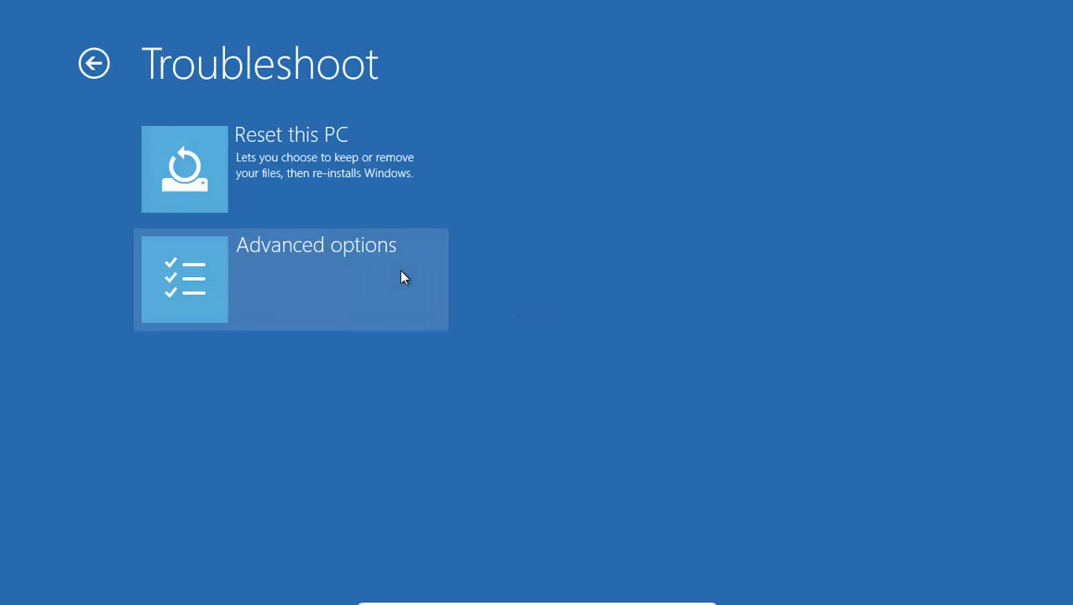
click(401, 276)
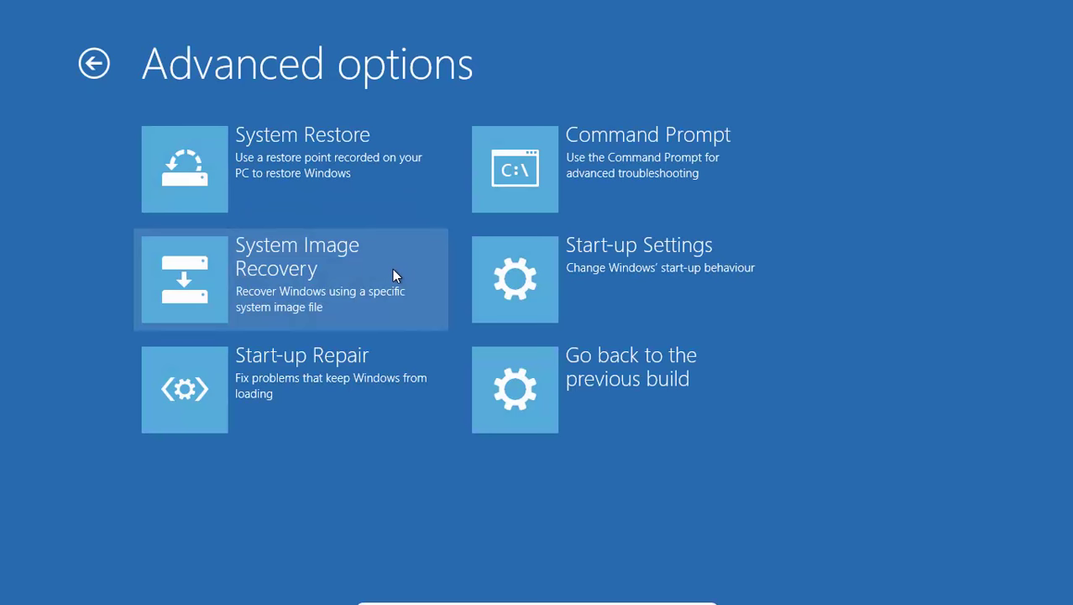
click(394, 270)
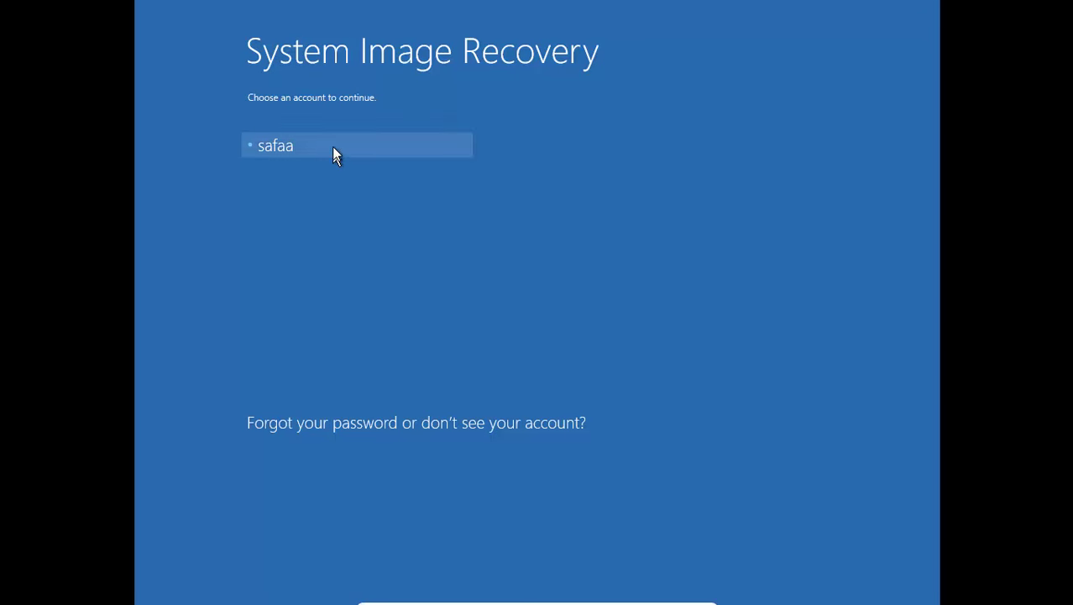
click(332, 149)
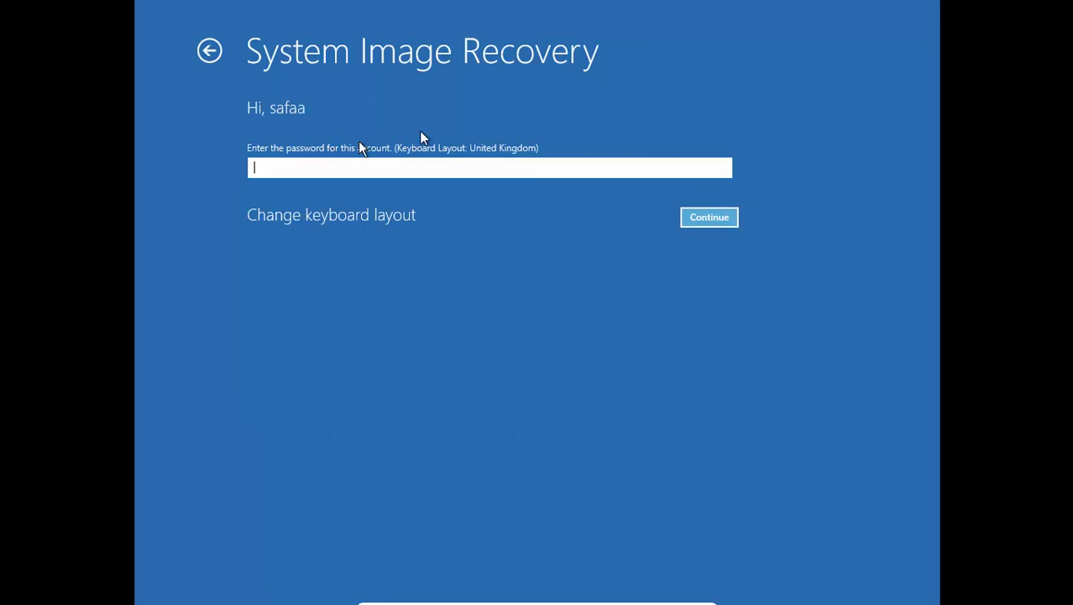
click(702, 216)
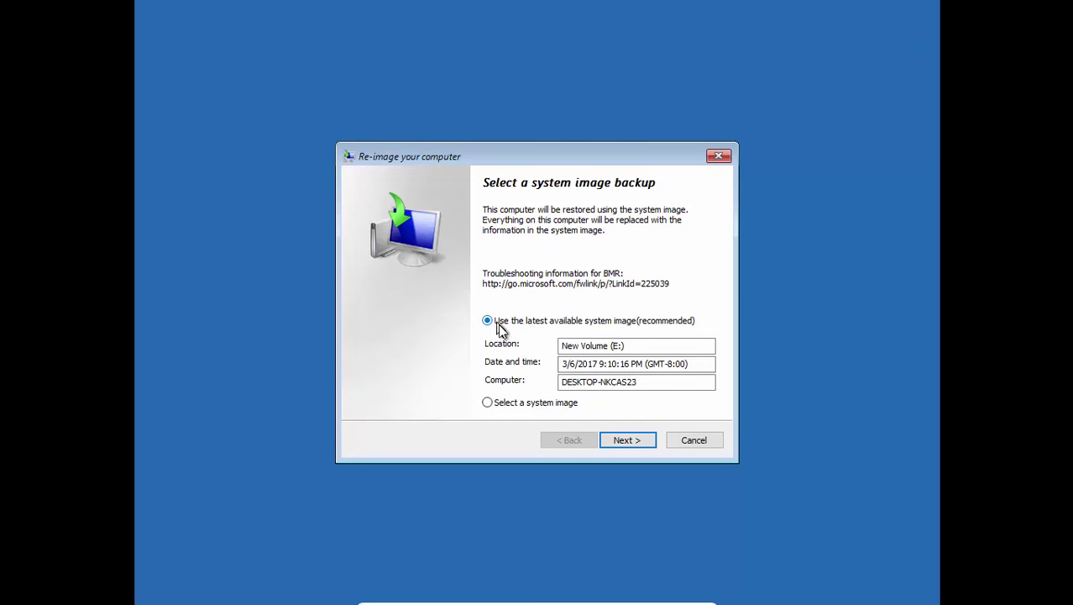
Step: Restore the computer from the latest available system image on New Volume (E:), keeping the default restore options and confirming the data replacement
click(622, 449)
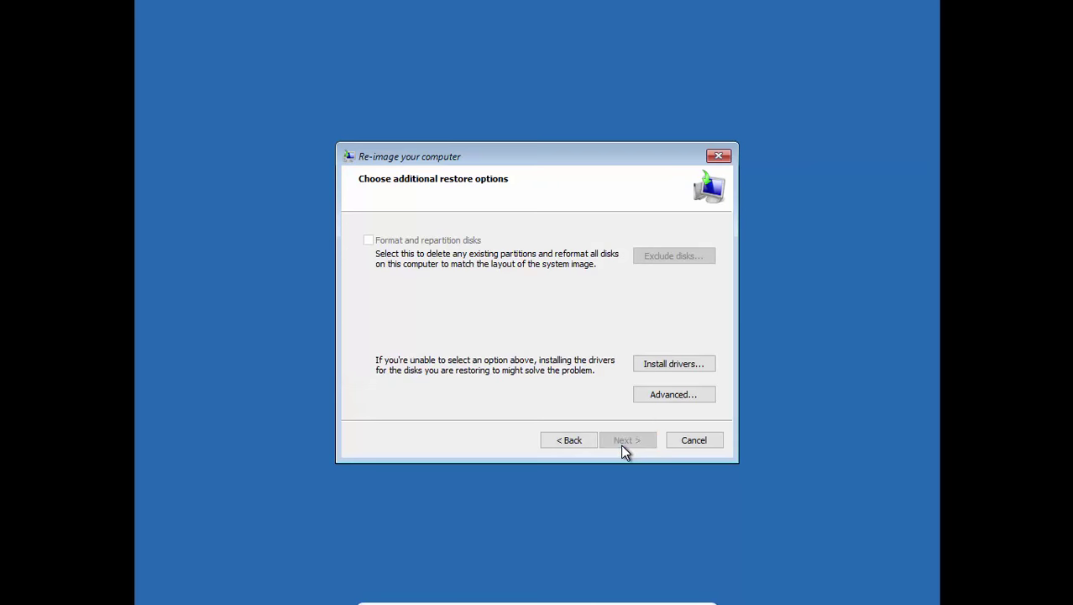
click(619, 445)
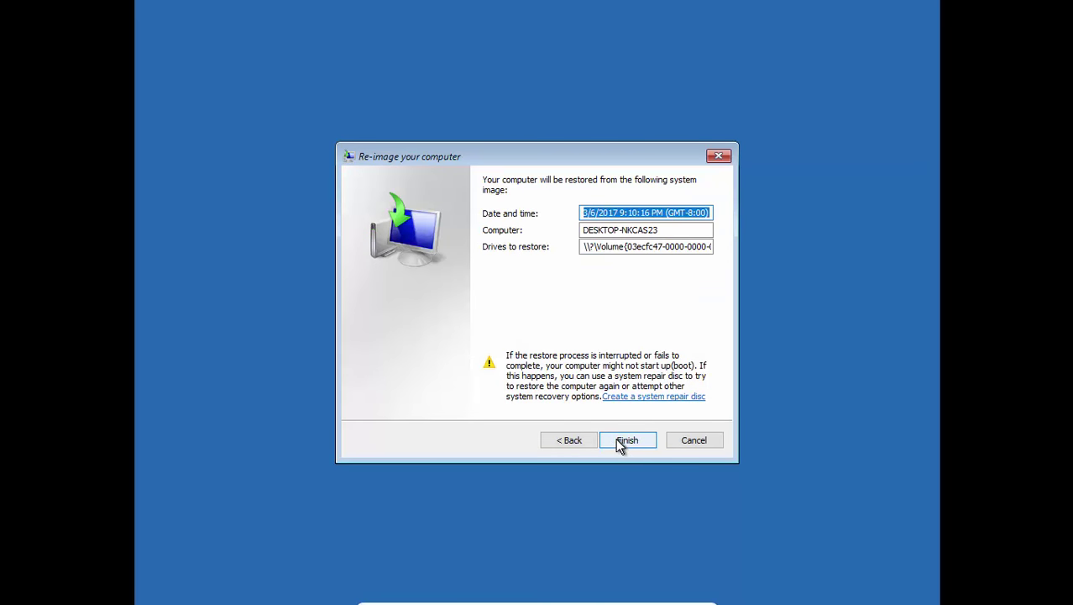
click(627, 440)
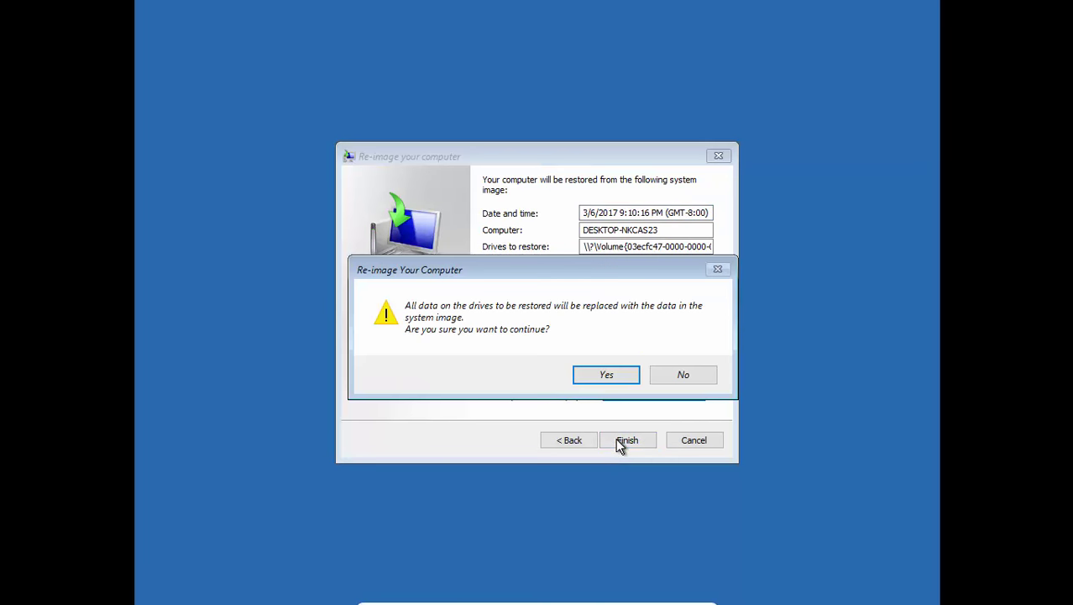
click(602, 380)
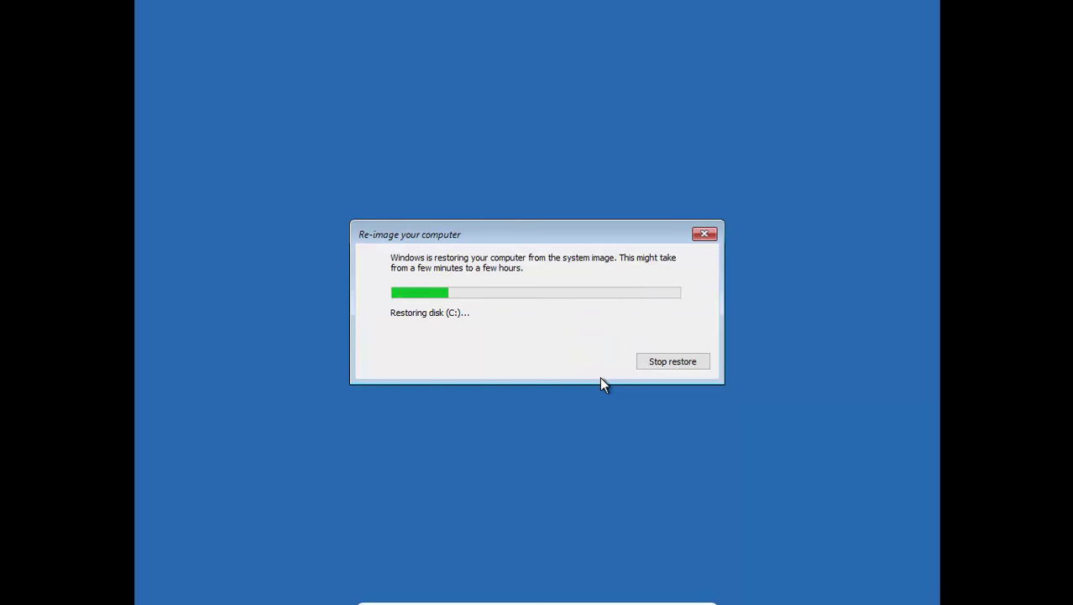